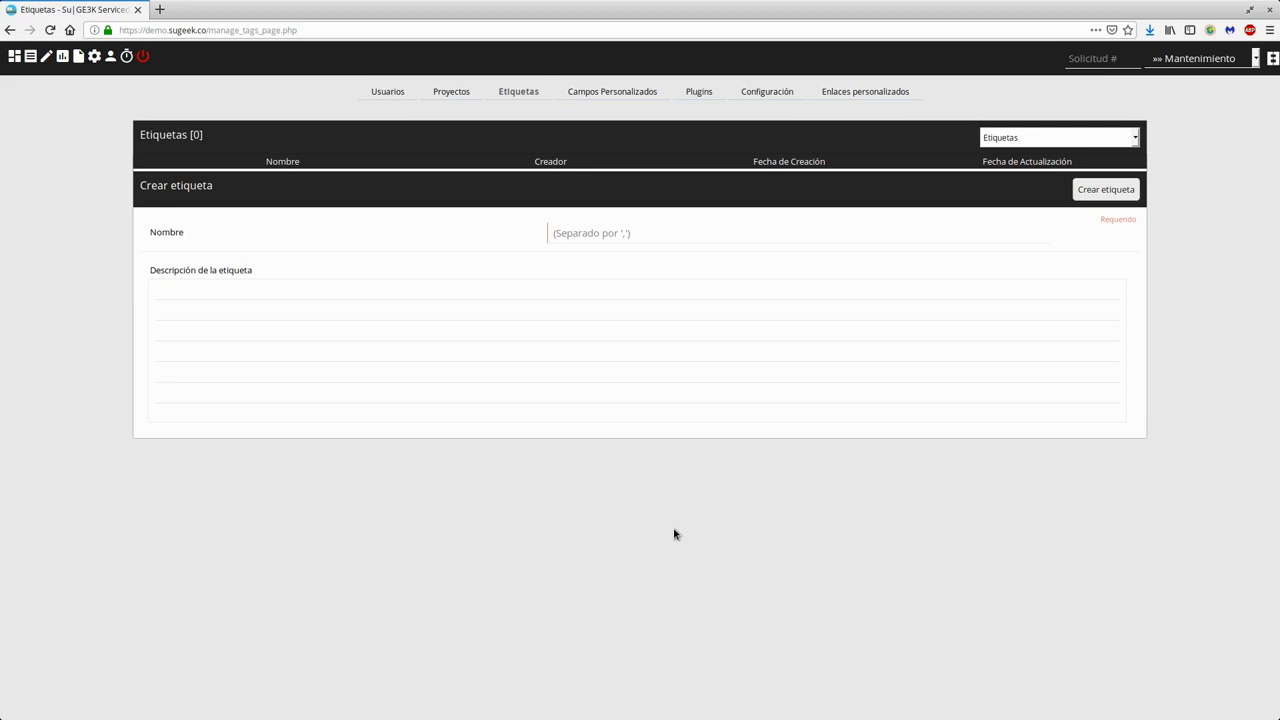
Step: Create a tag named Lenovo, leaving its description empty
click(560, 232)
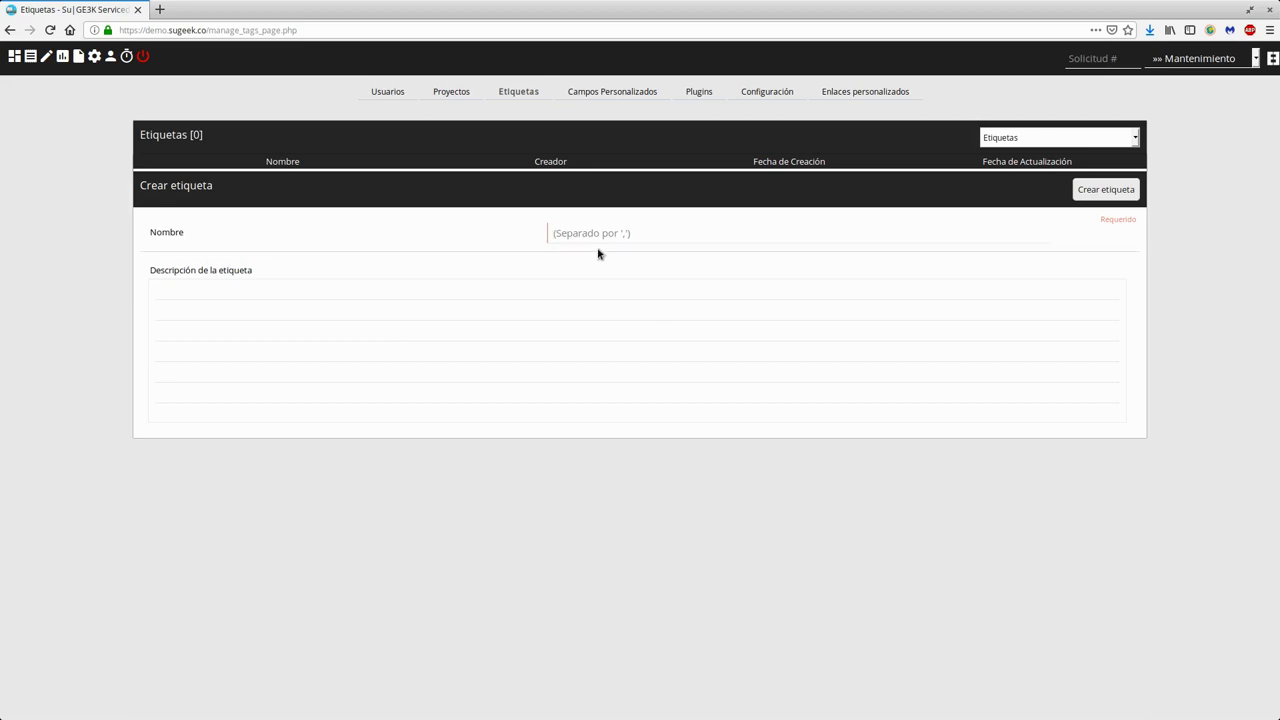
click(600, 240)
click(617, 225)
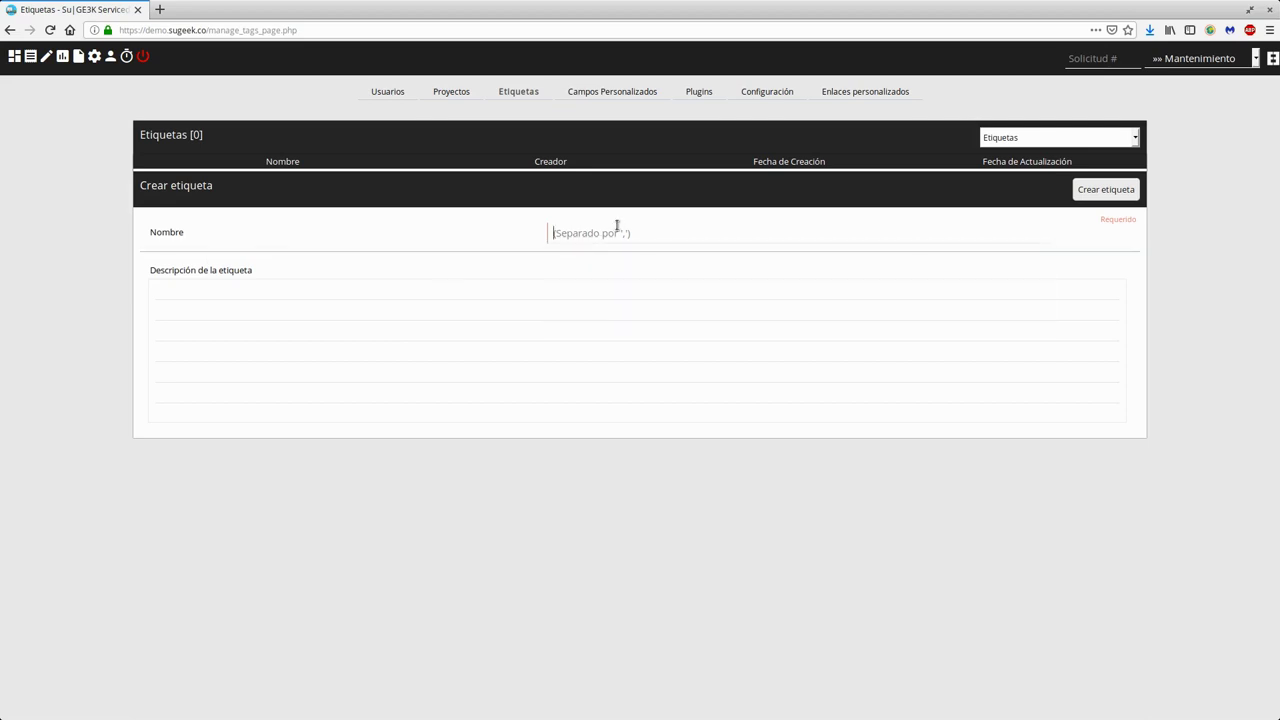
text(Lenovo)
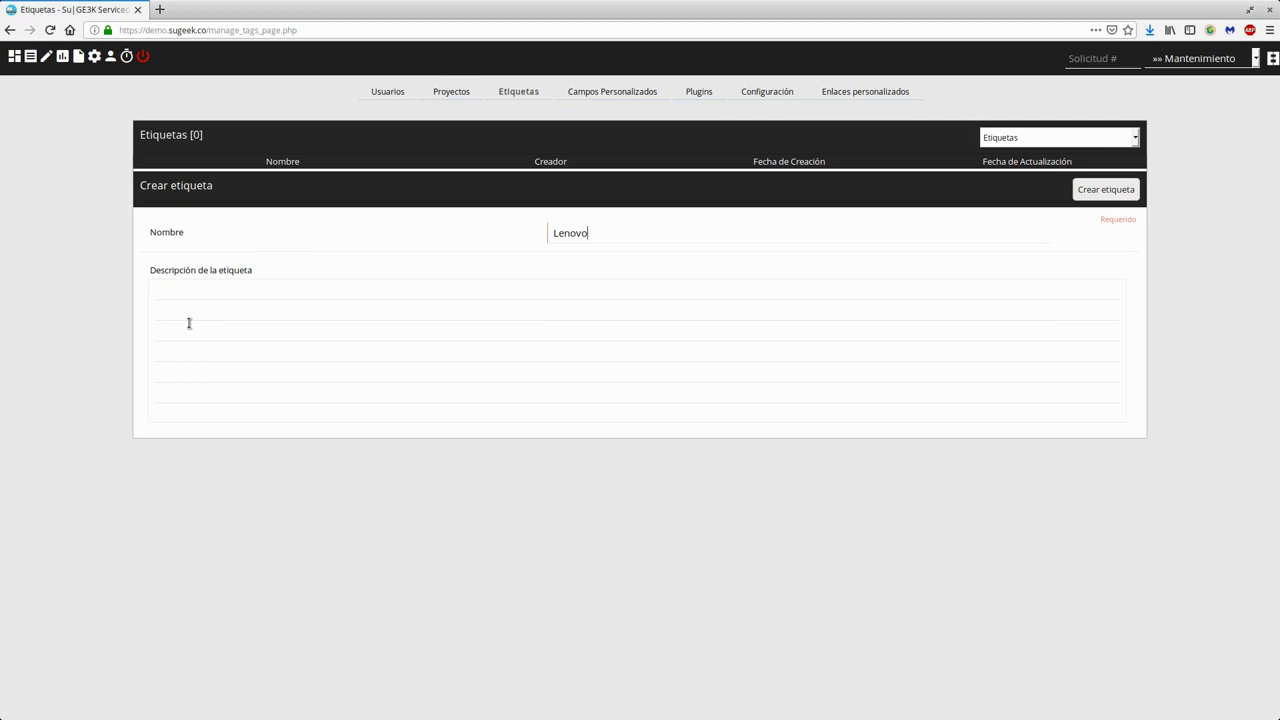
click(1105, 190)
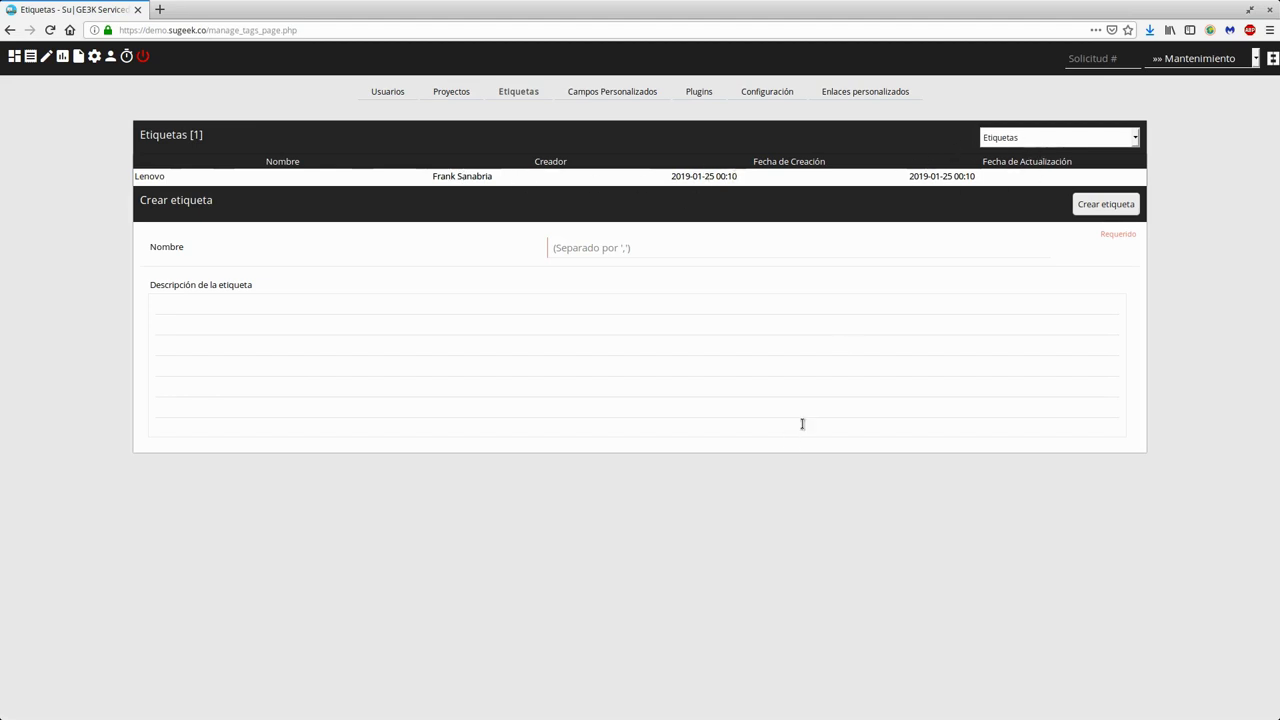
Step: Create a second tag named Asus without a description
click(643, 247)
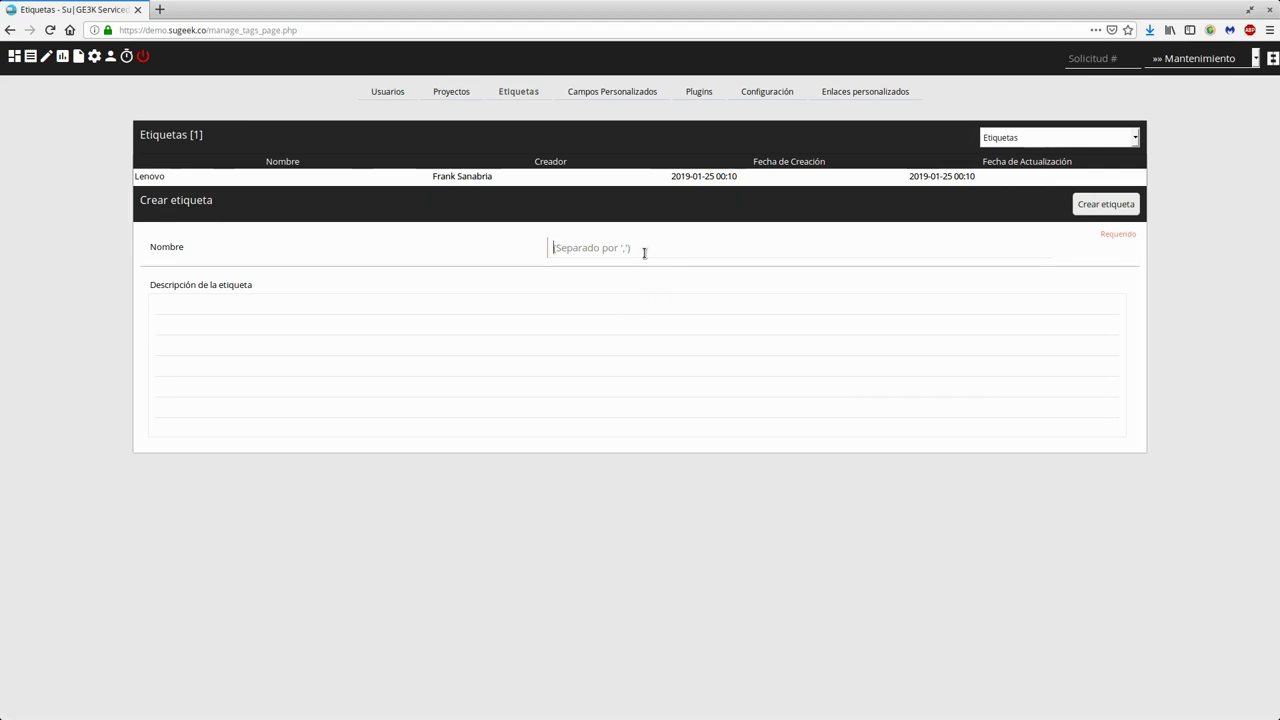
text(Asus)
click(1090, 204)
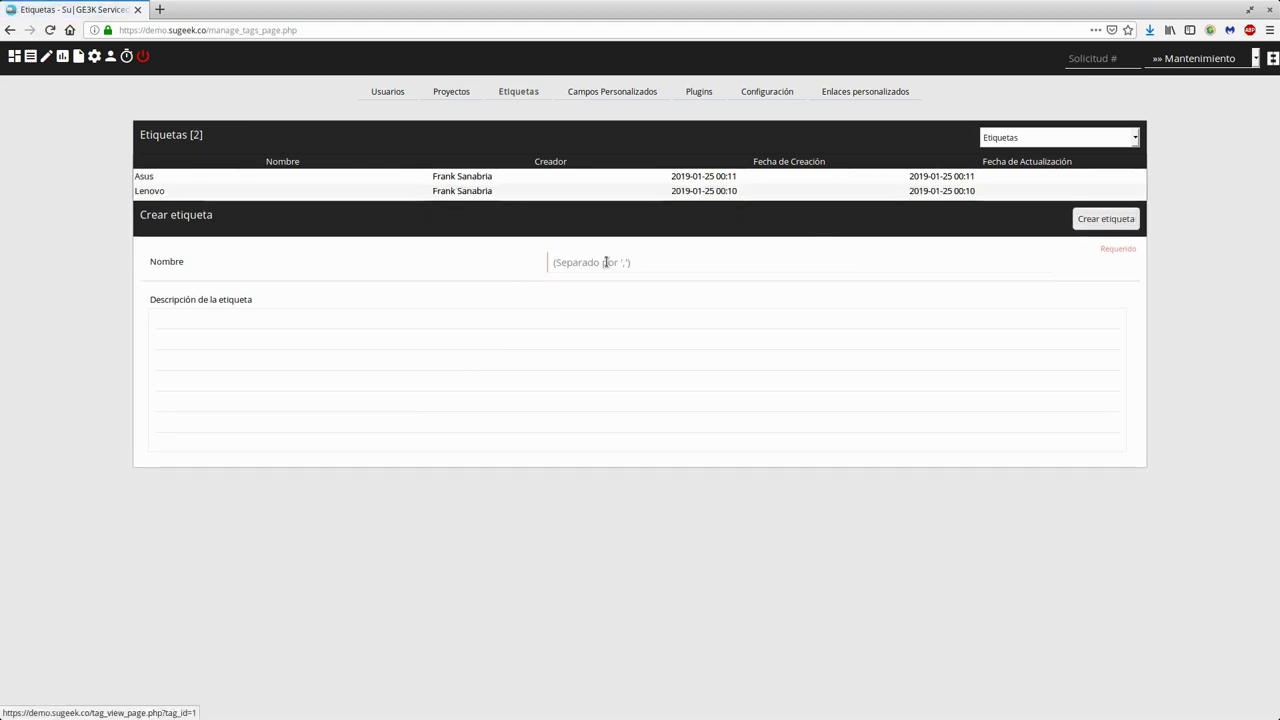
Step: Filter the tag list by the initial letters A, B and L in turn
click(988, 142)
click(1000, 201)
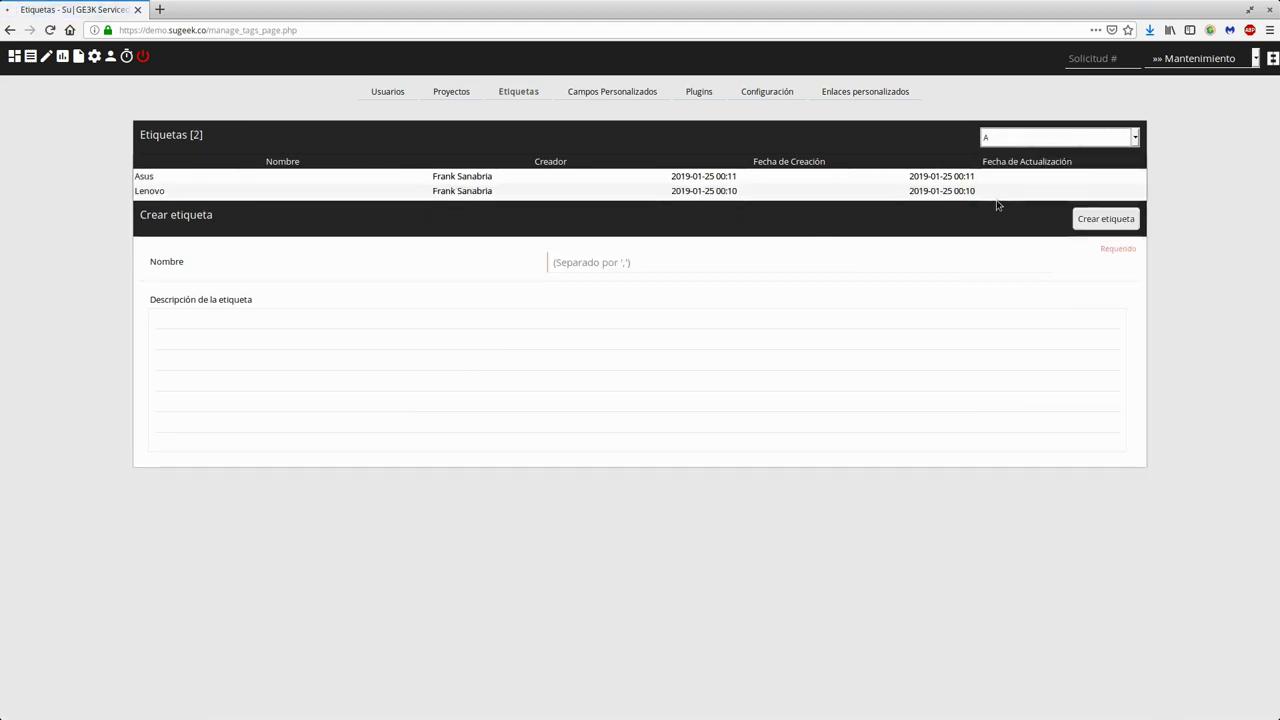
click(1002, 142)
click(1000, 224)
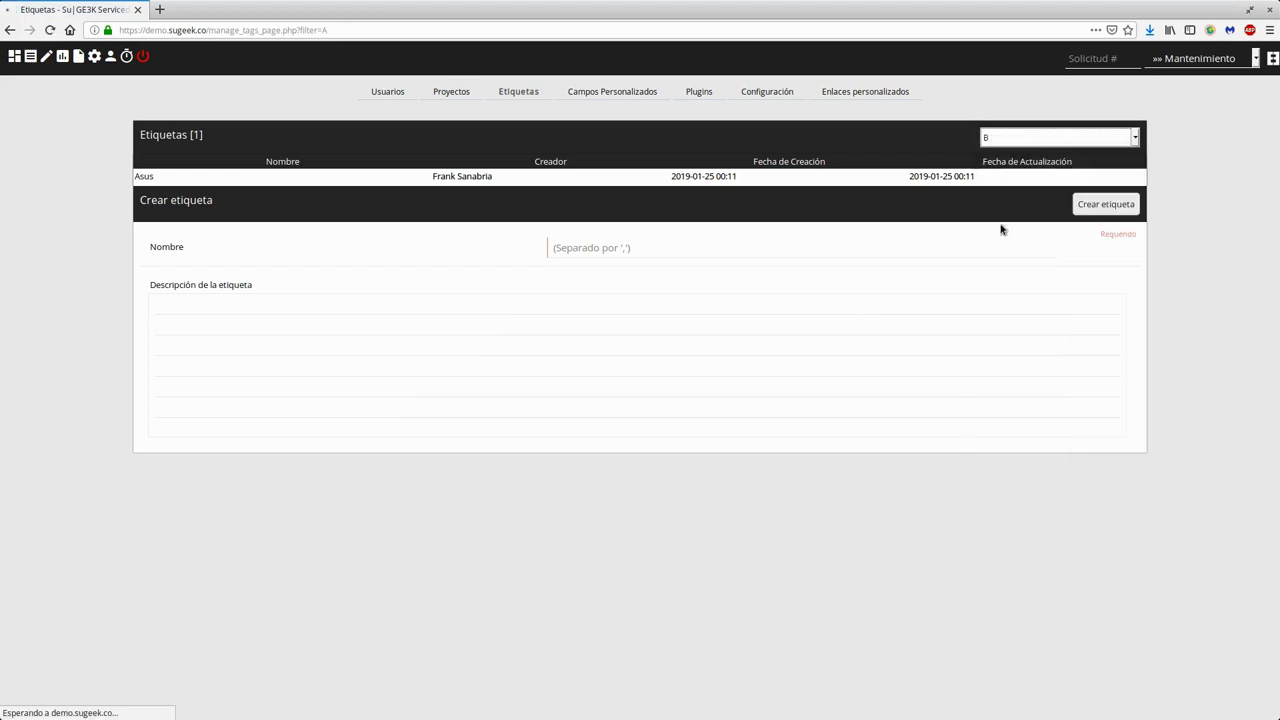
click(1005, 138)
scroll(1026, 400, down, 2)
click(1020, 325)
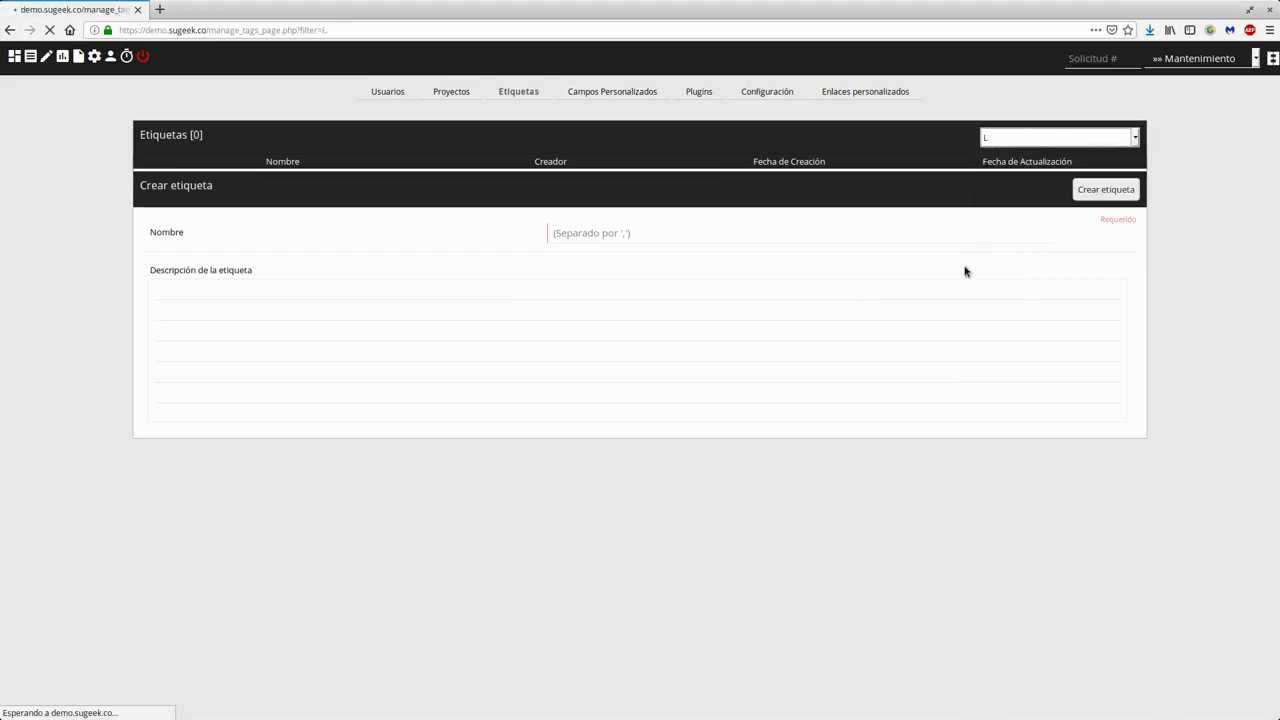
click(633, 374)
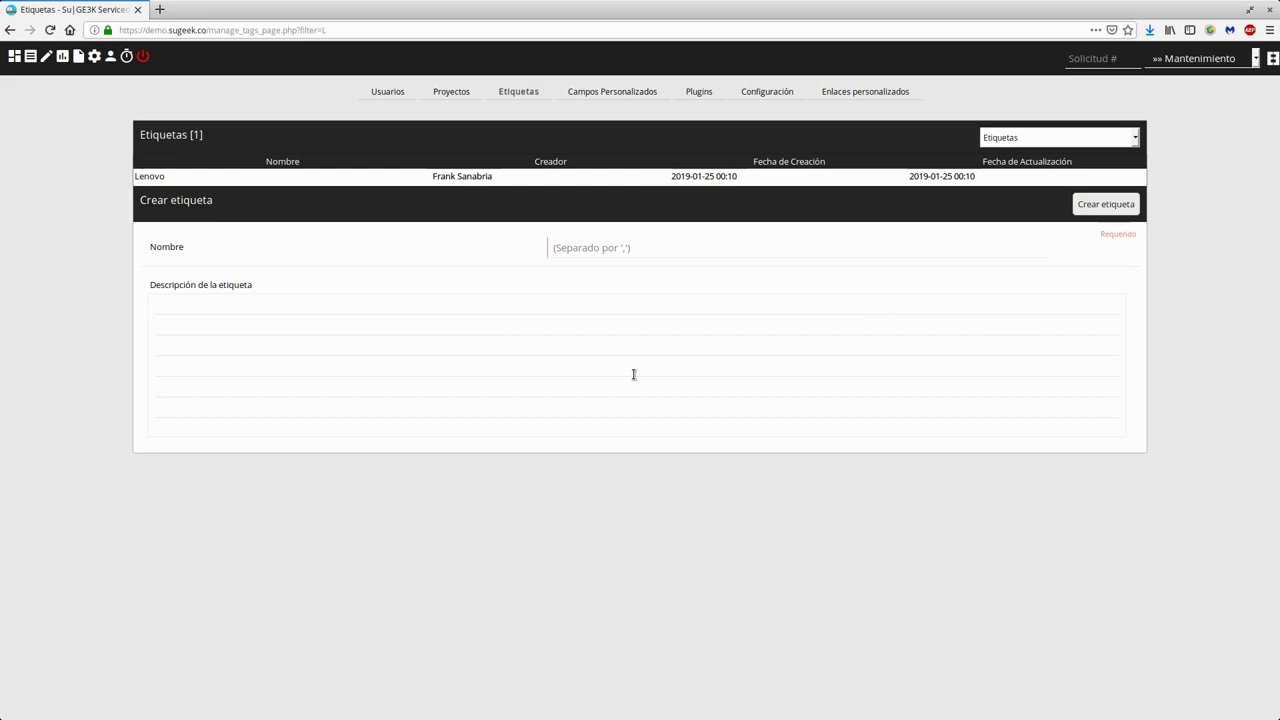
click(633, 374)
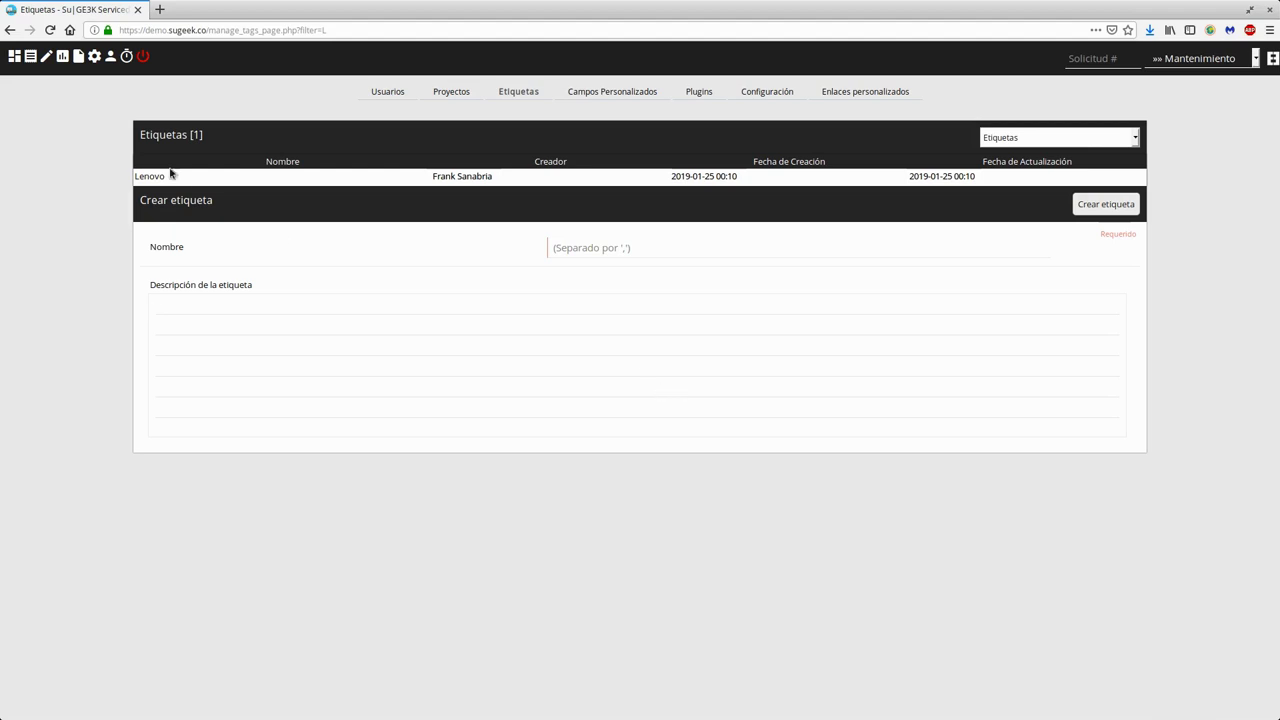
Step: Open request number 1 by looking up its request number
click(31, 58)
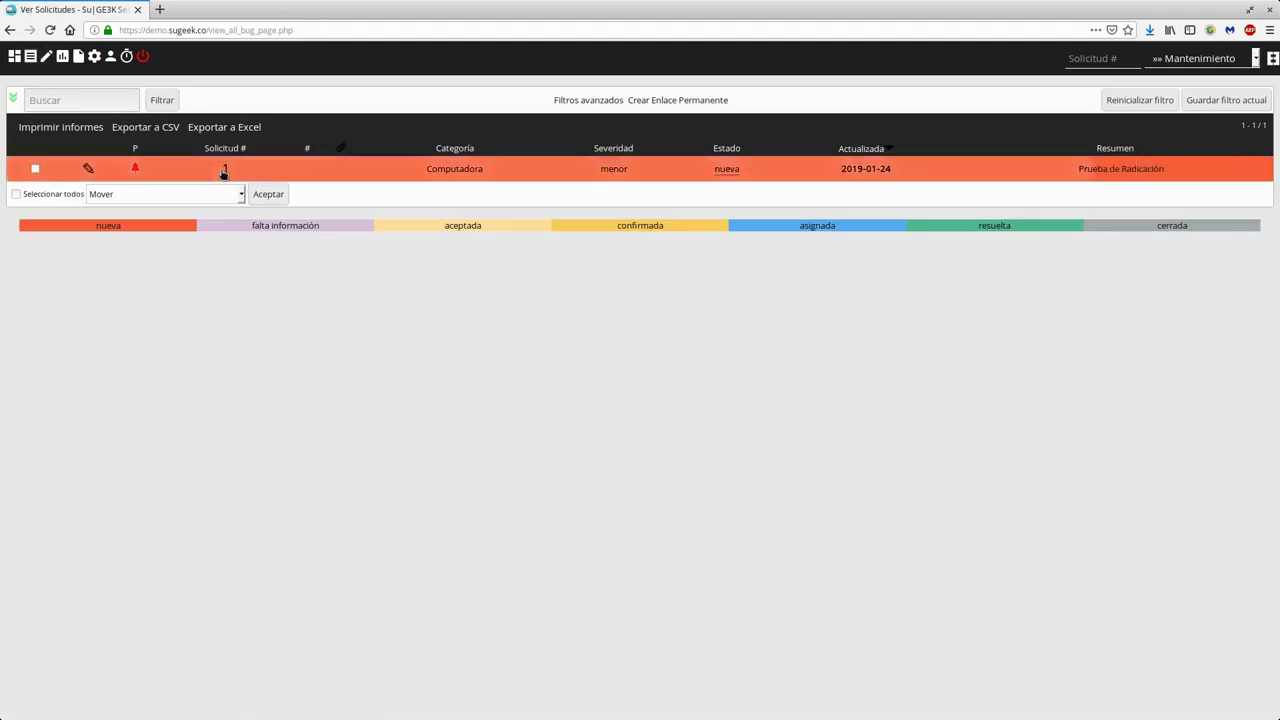
click(94, 56)
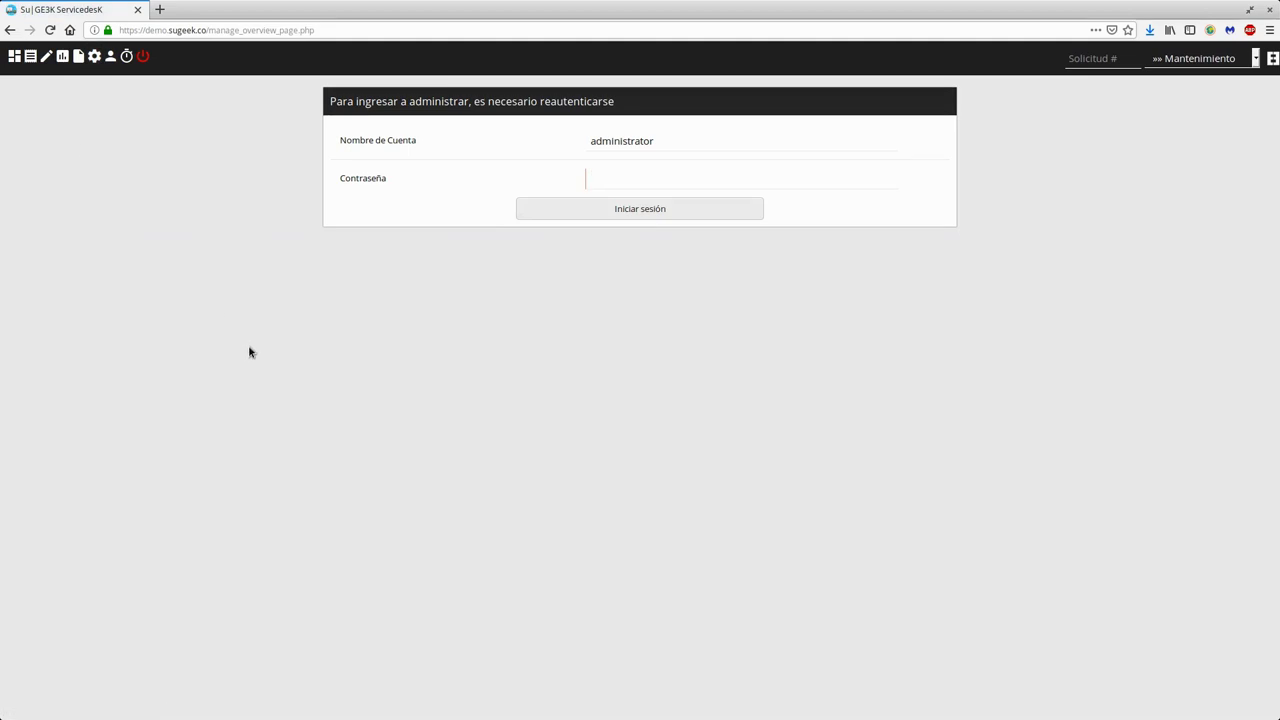
click(1086, 58)
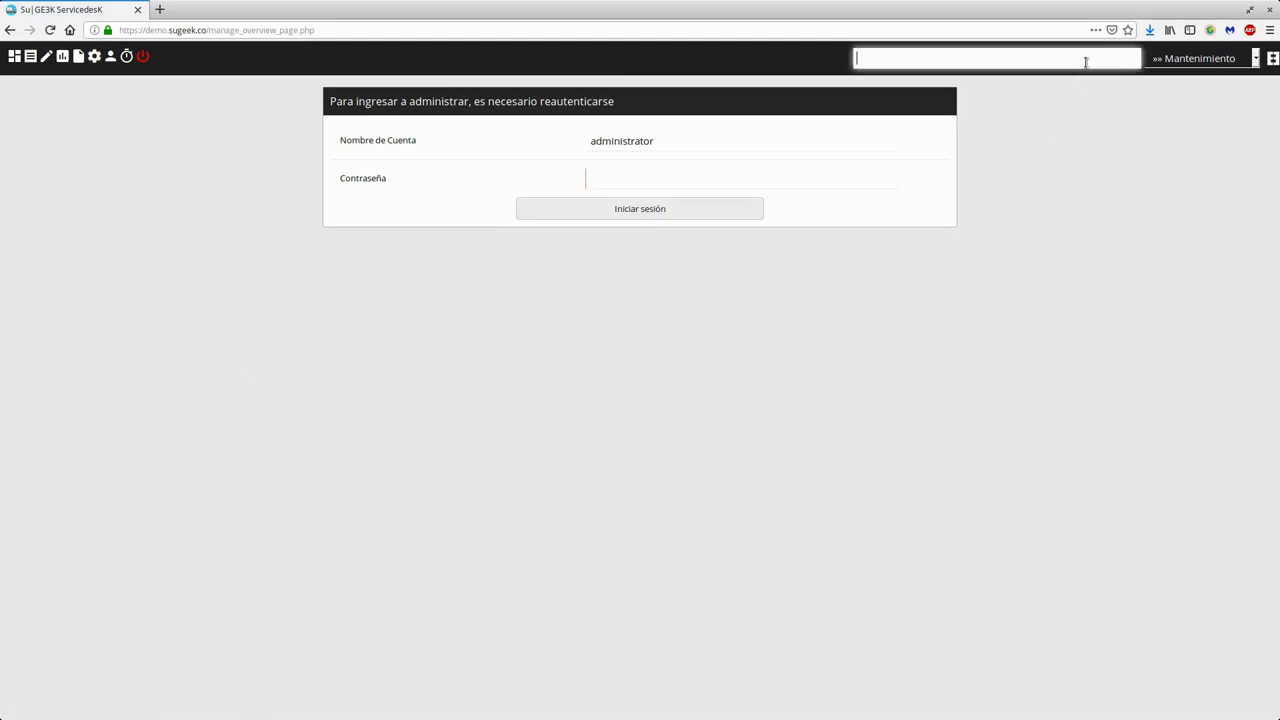
text(1)
key(Return)
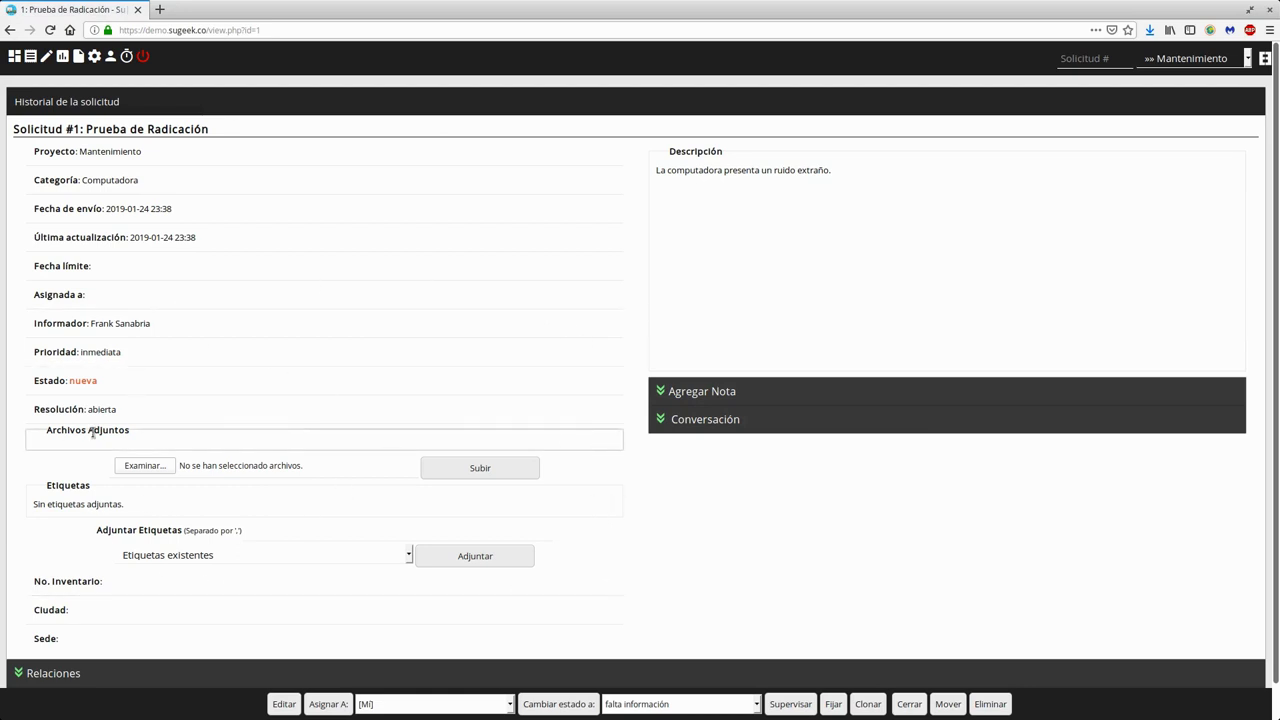
Step: Pick the existing tag Asus as the tag to attach to the request
drag(29, 471, 80, 568)
click(80, 570)
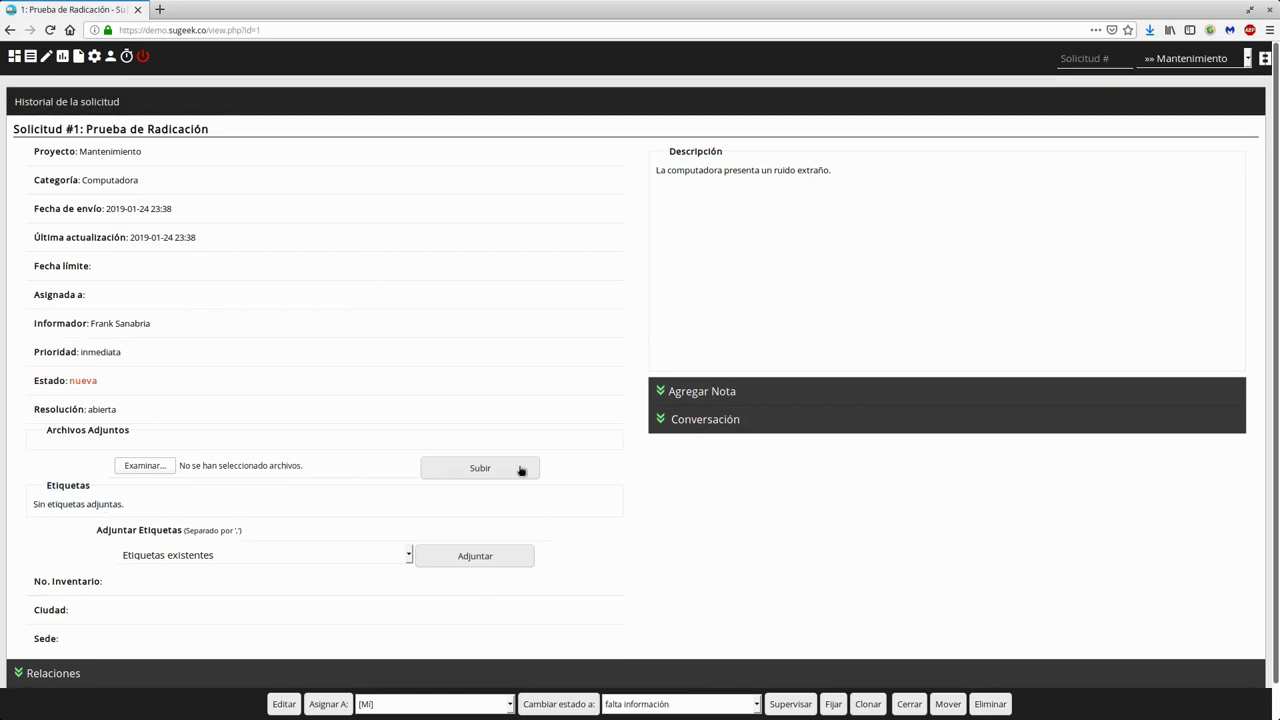
click(264, 554)
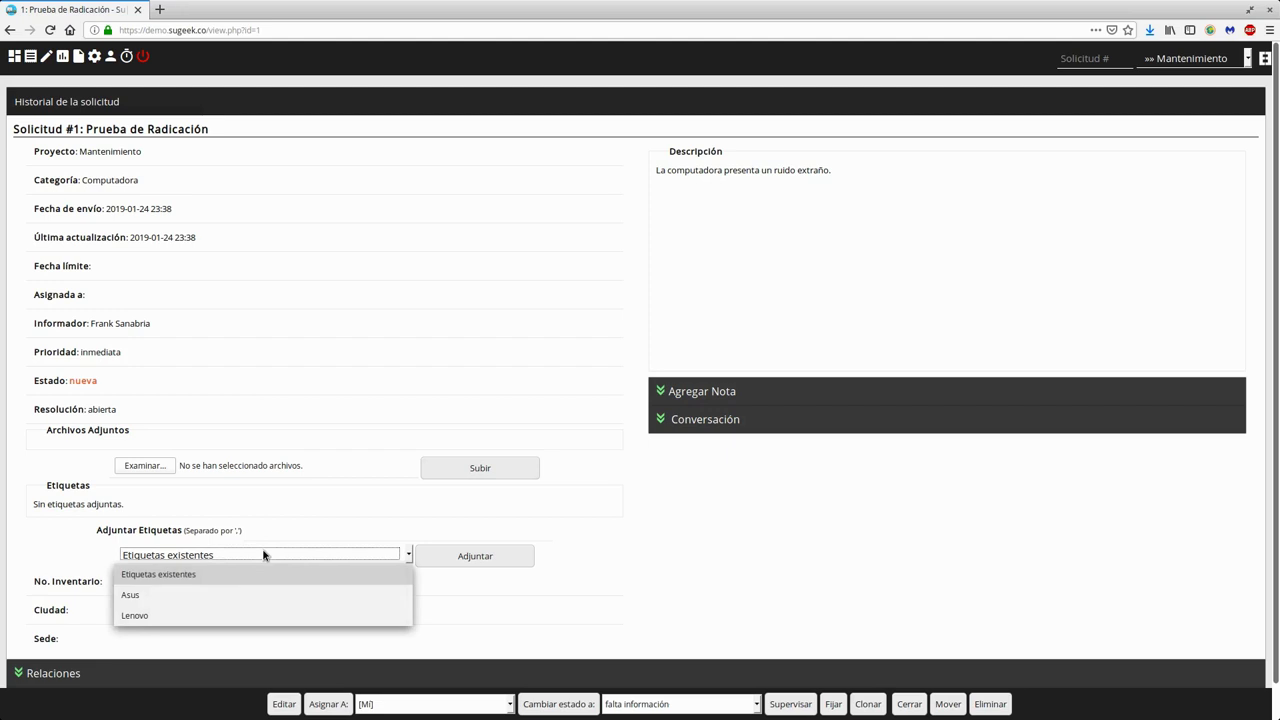
click(207, 600)
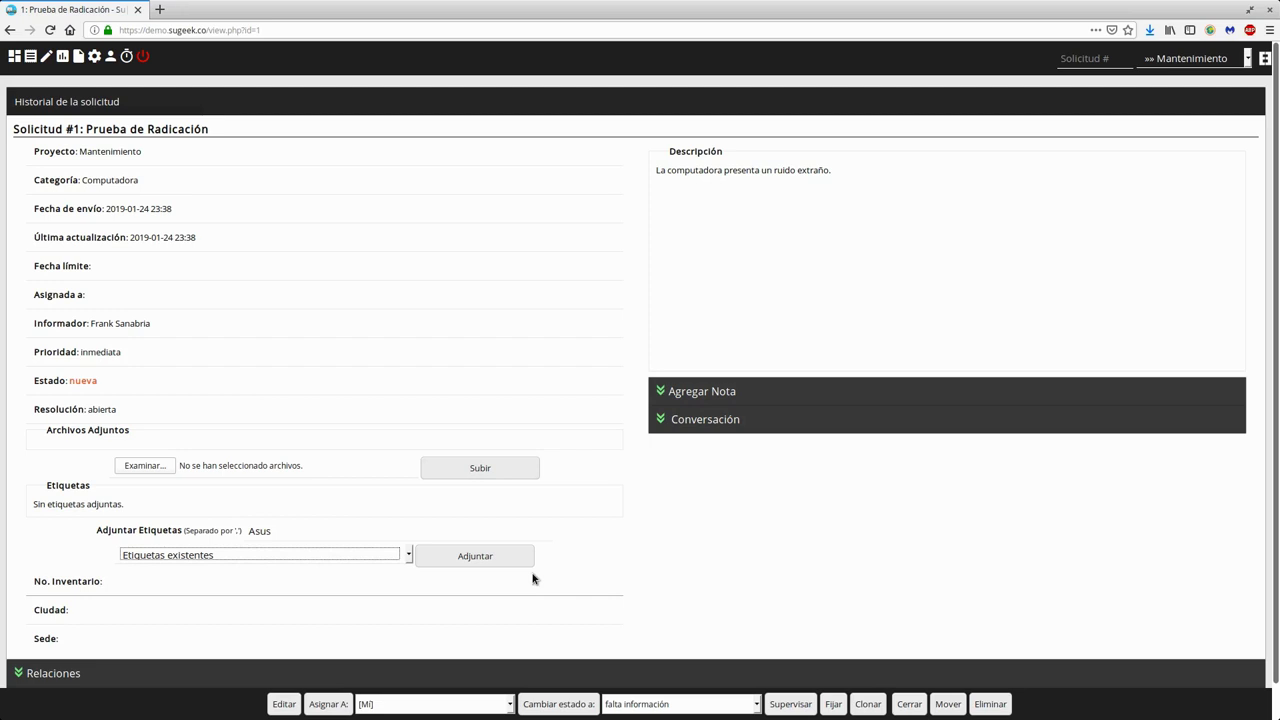
drag(97, 524, 195, 541)
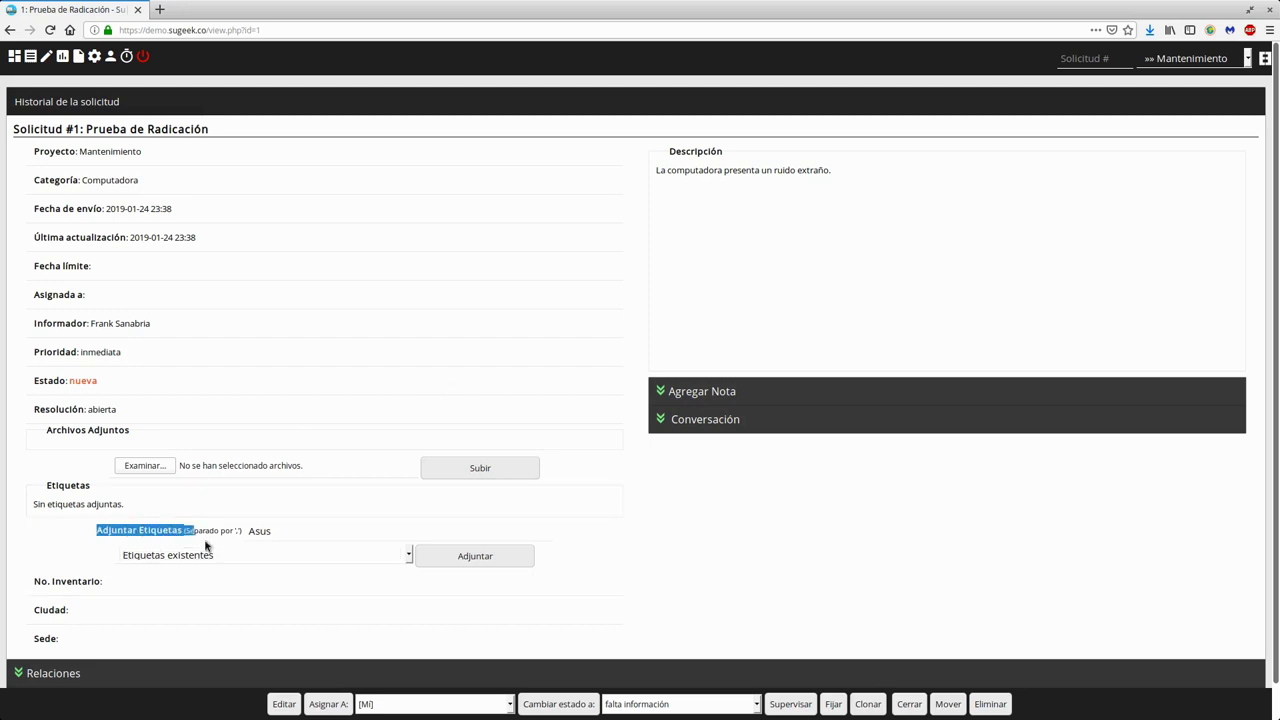
click(600, 567)
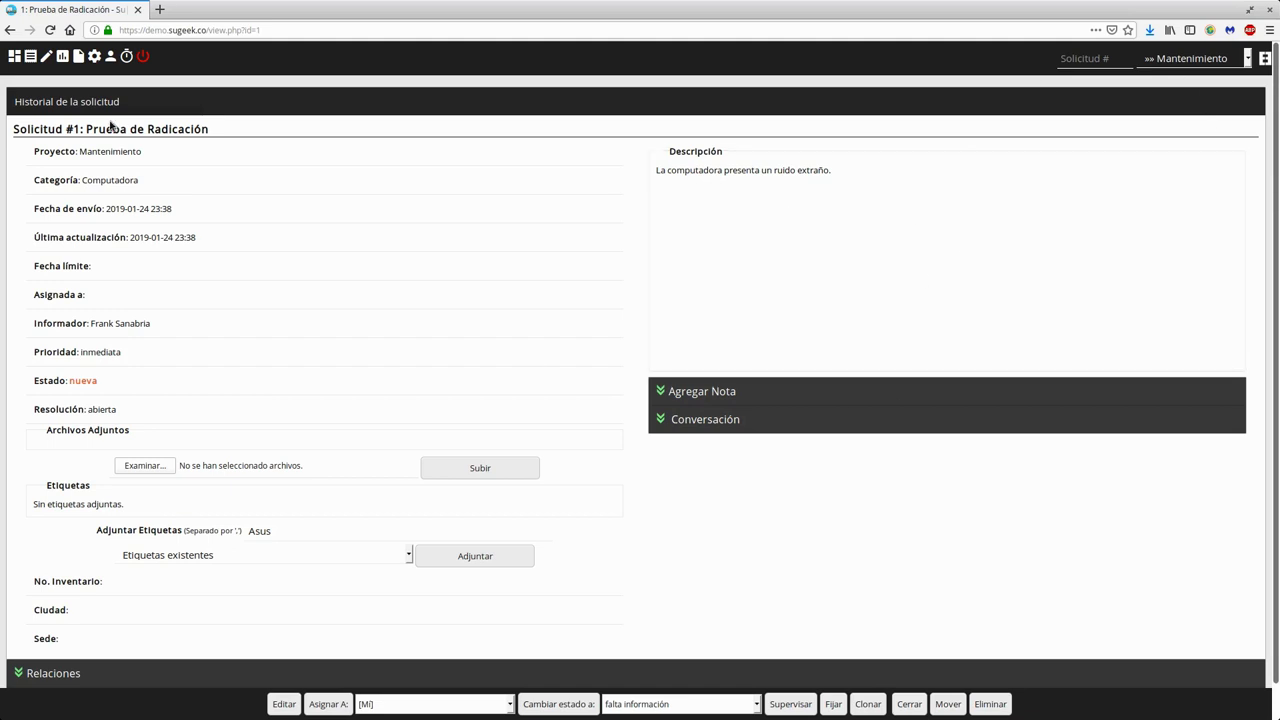
Step: Replace Asus in the request's tag entry with Dell and attach that tag
click(284, 533)
key(BackSpace)
key(BackSpace)
key(BackSpace)
text(D)
key(Return)
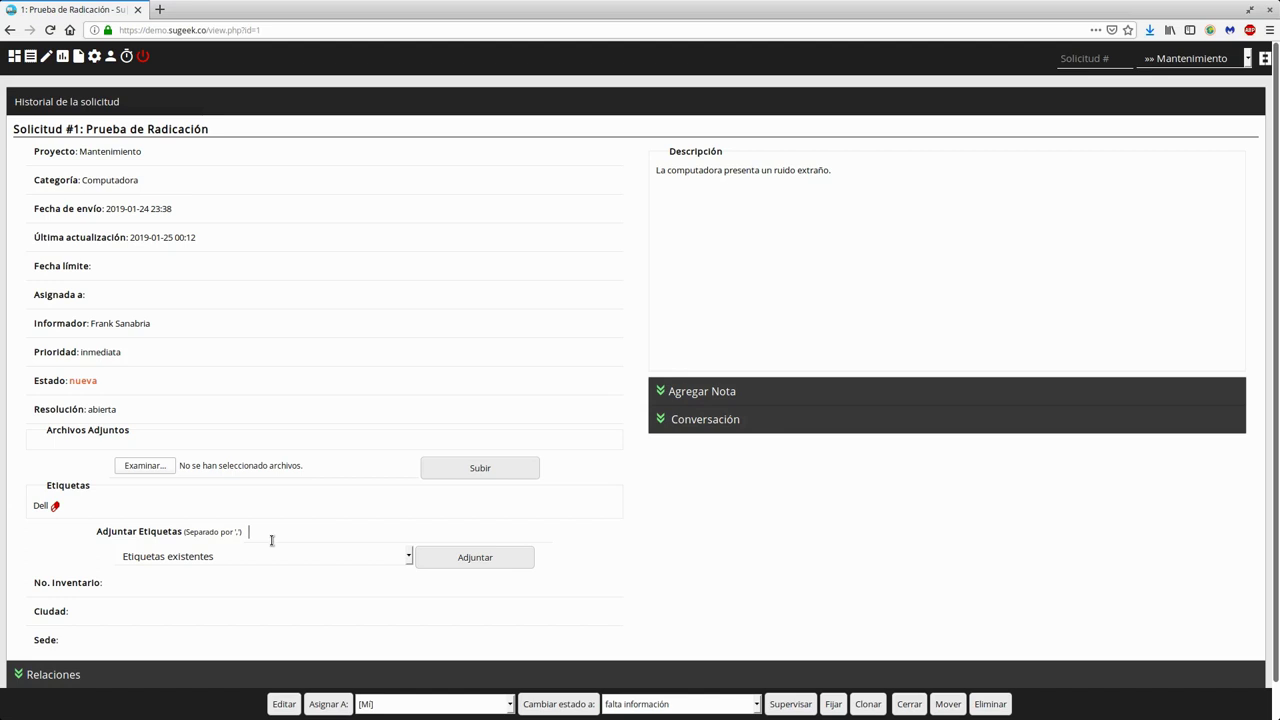
Step: Attach the tags HP and Compaq to the request in one comma-separated entry
text(HP,)
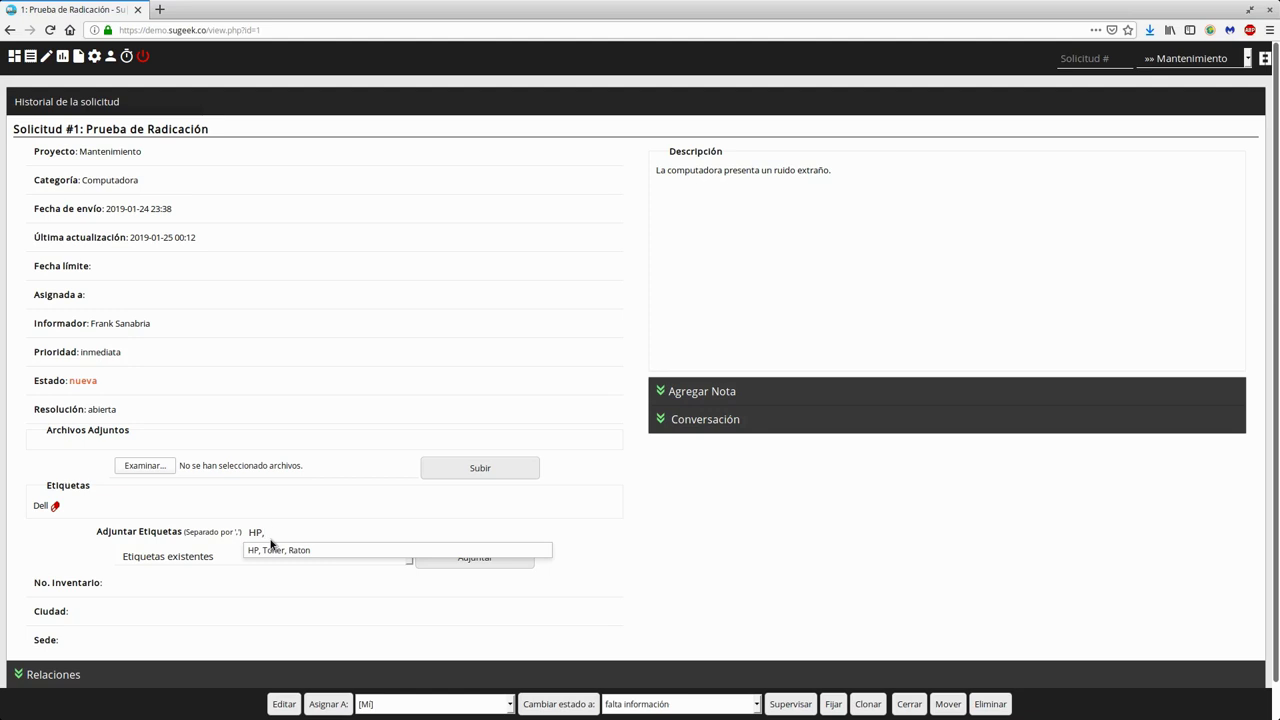
text(Compaq)
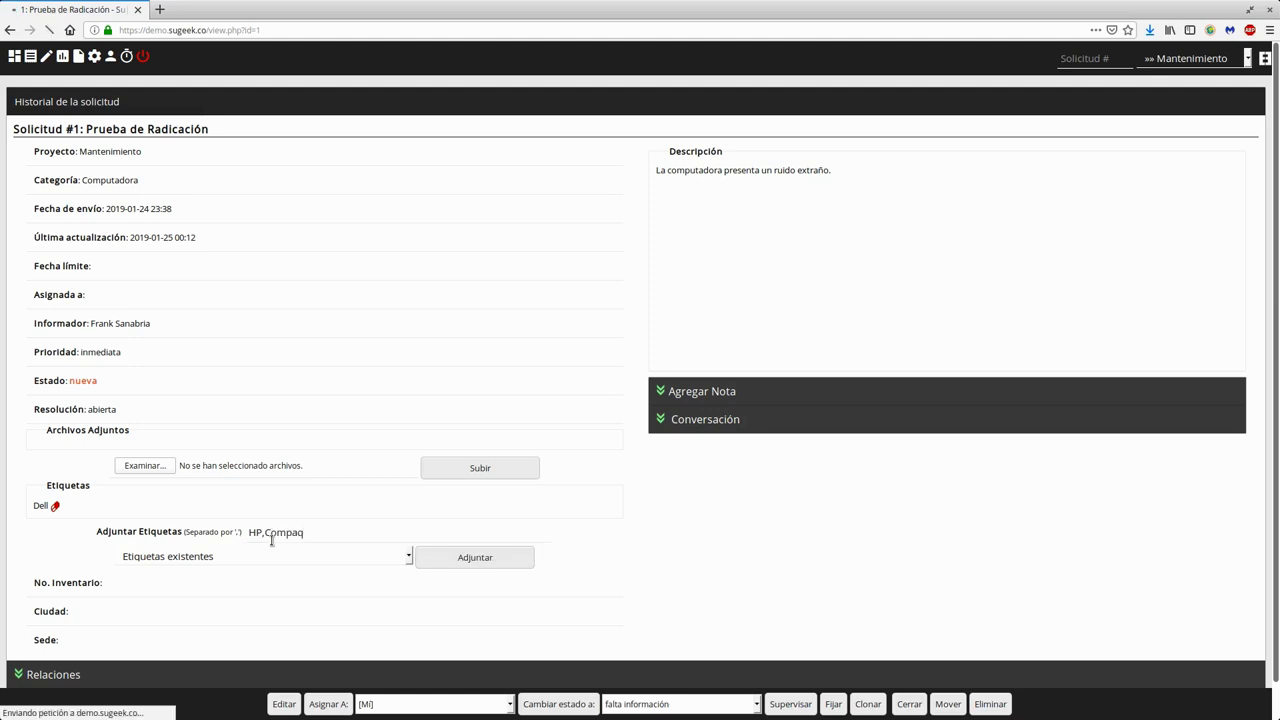
key(Return)
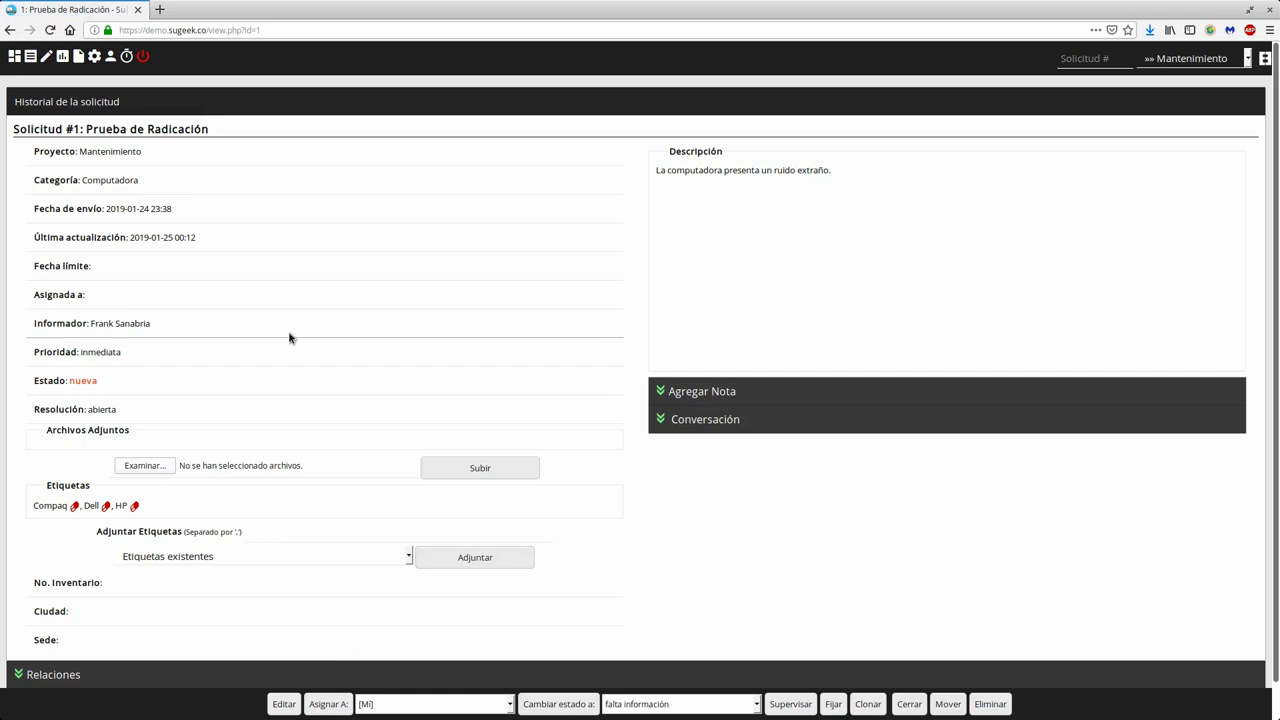
Step: Reauthenticate for the administration area with the account password and open the tag management page
click(94, 56)
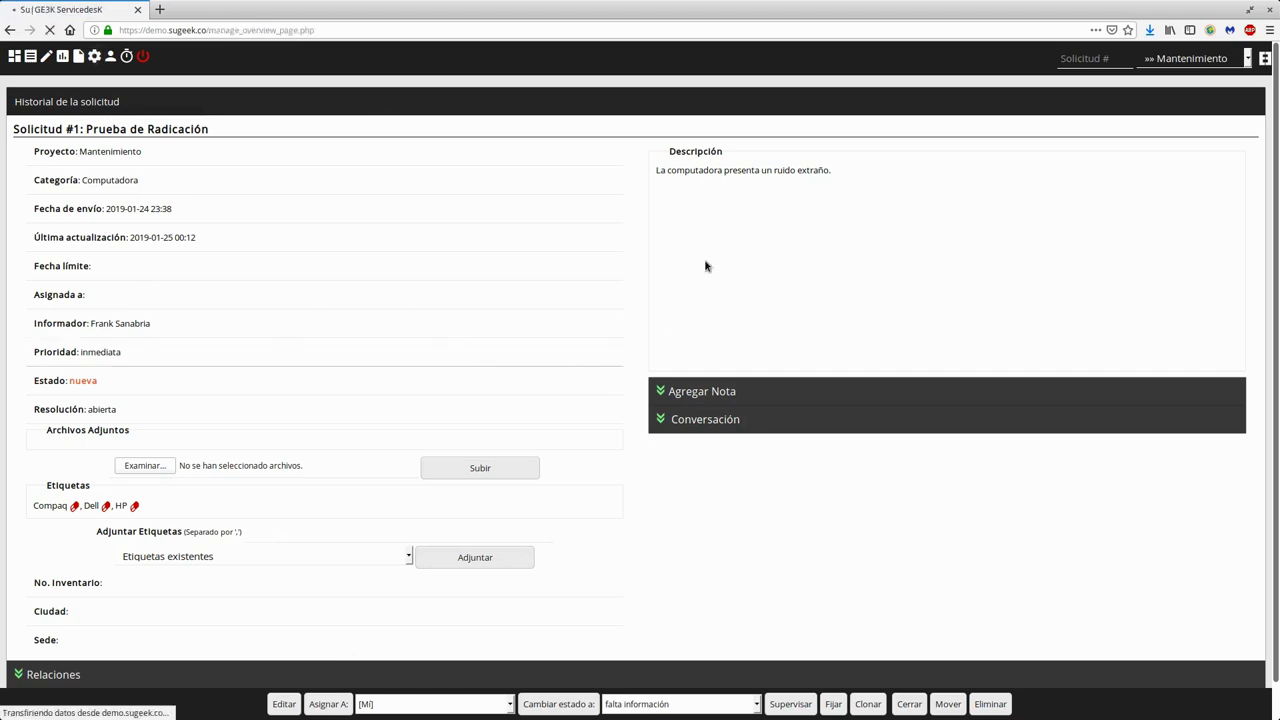
text(••••••)
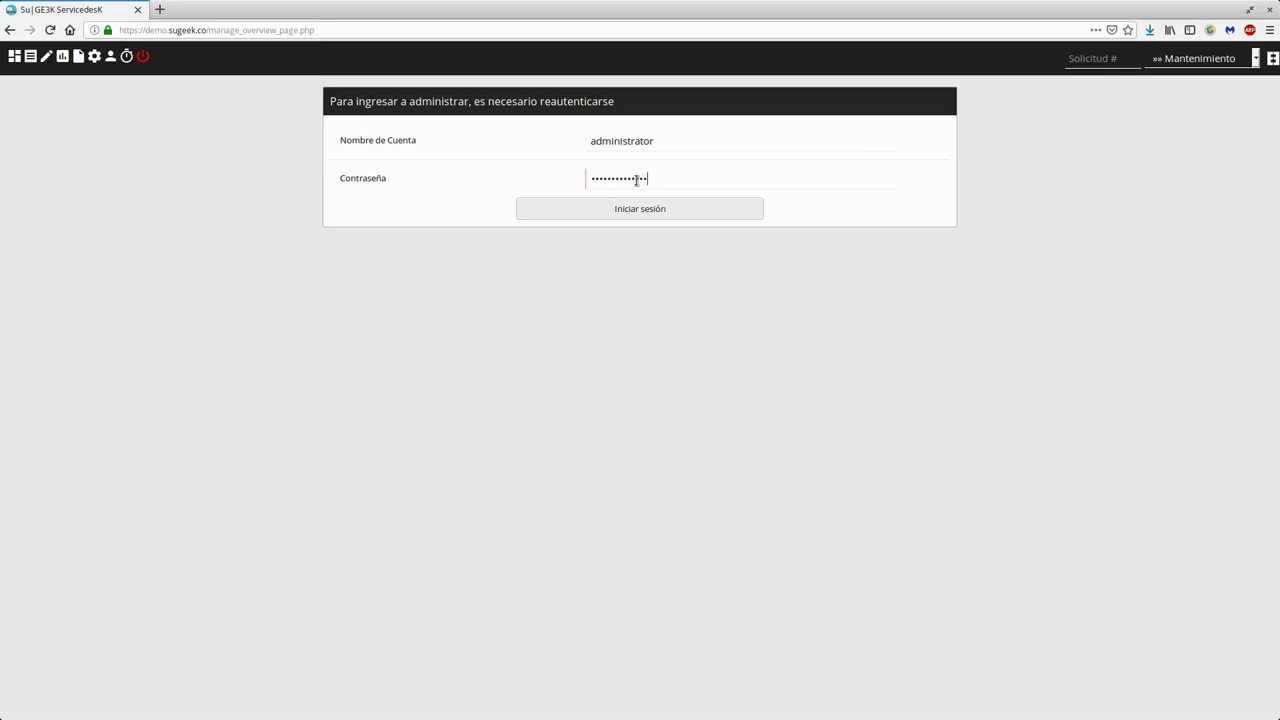
key(Return)
click(150, 162)
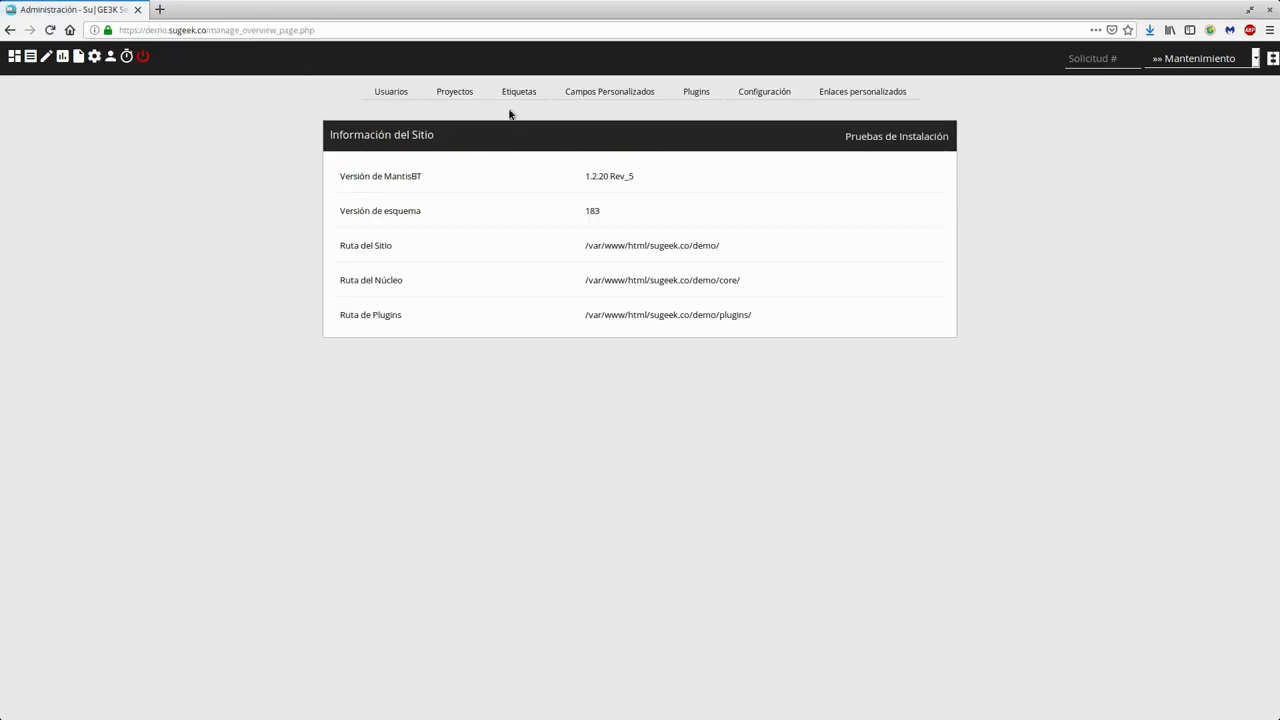
click(516, 94)
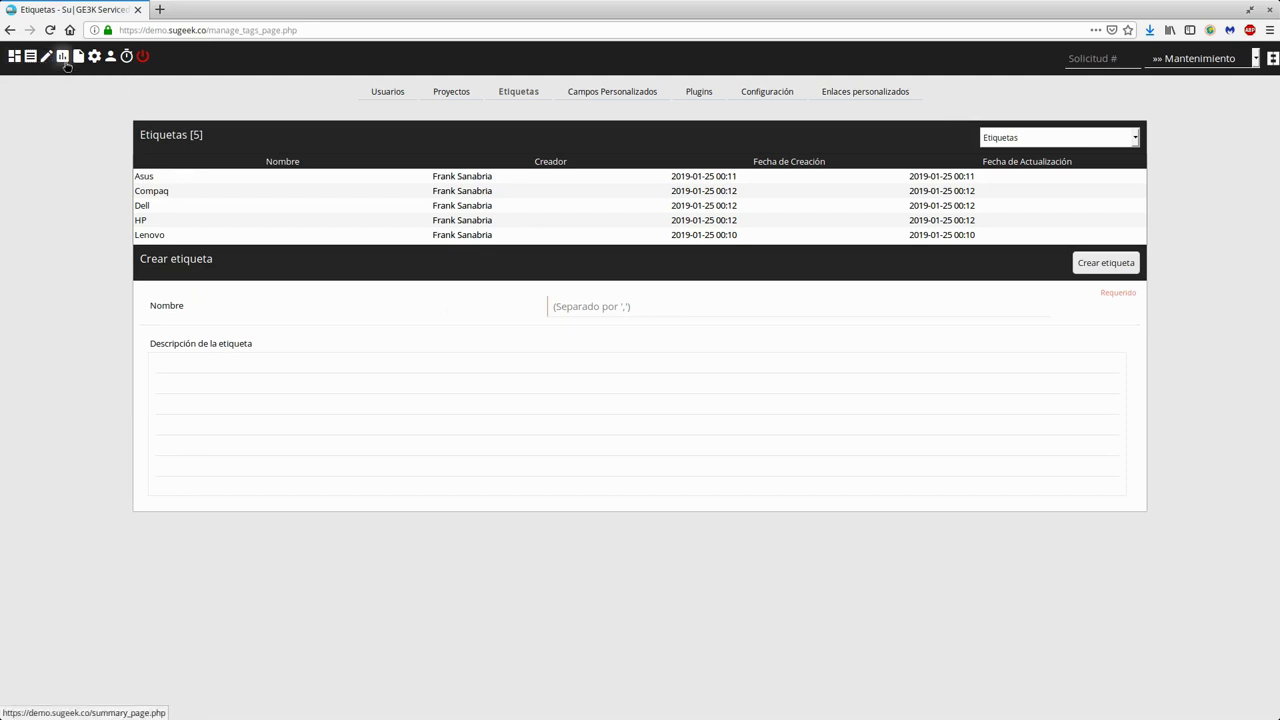
Step: Examine the existing tags offered by the tag filter in the request list, then collapse the filters without choosing one
click(30, 57)
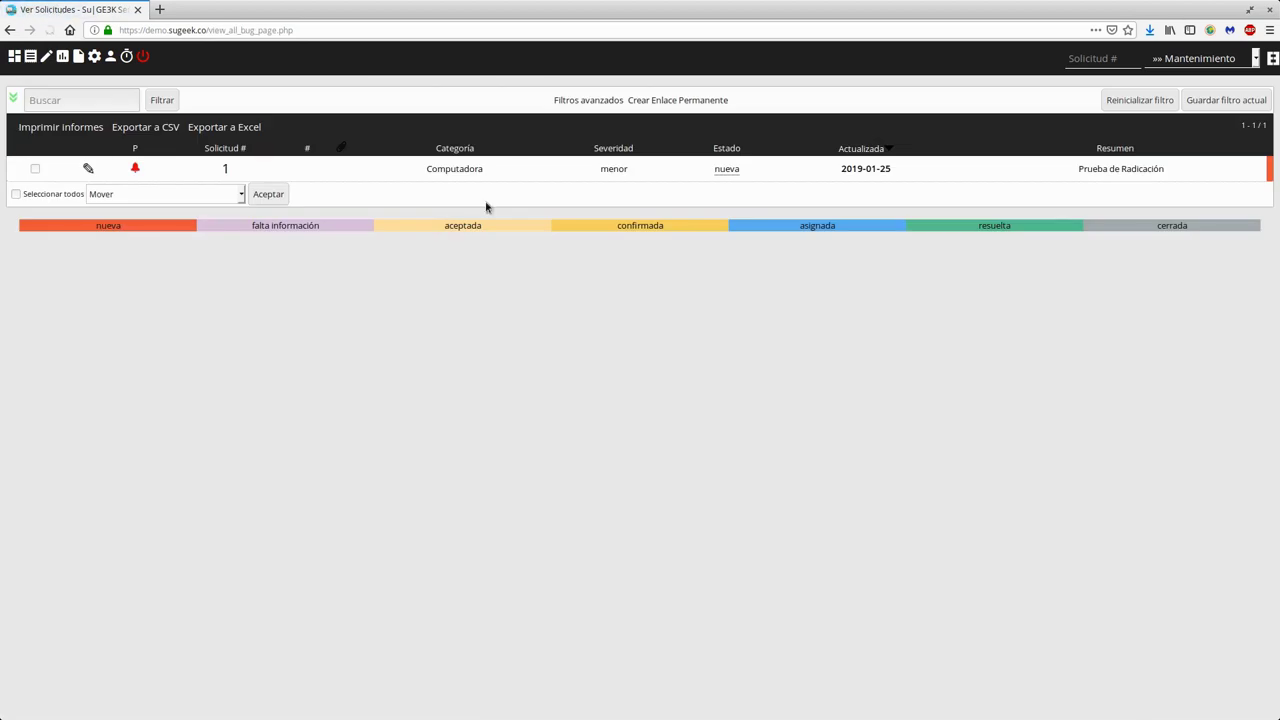
click(15, 99)
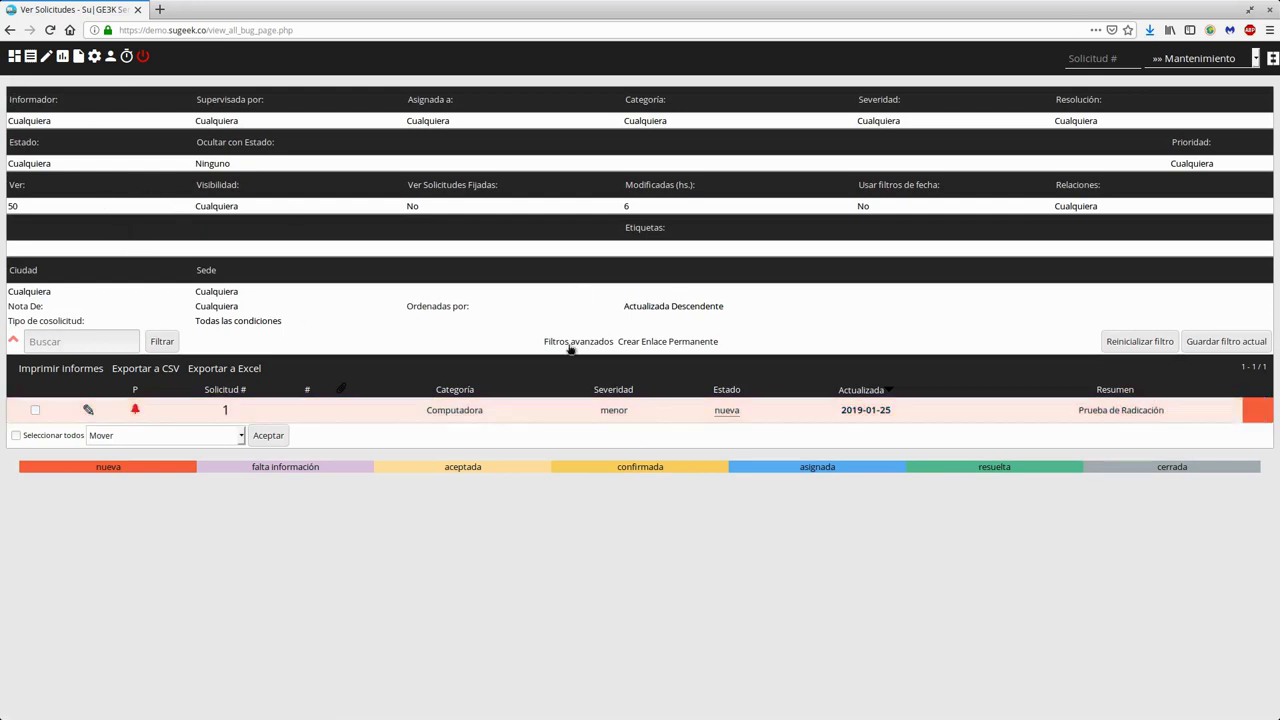
click(628, 232)
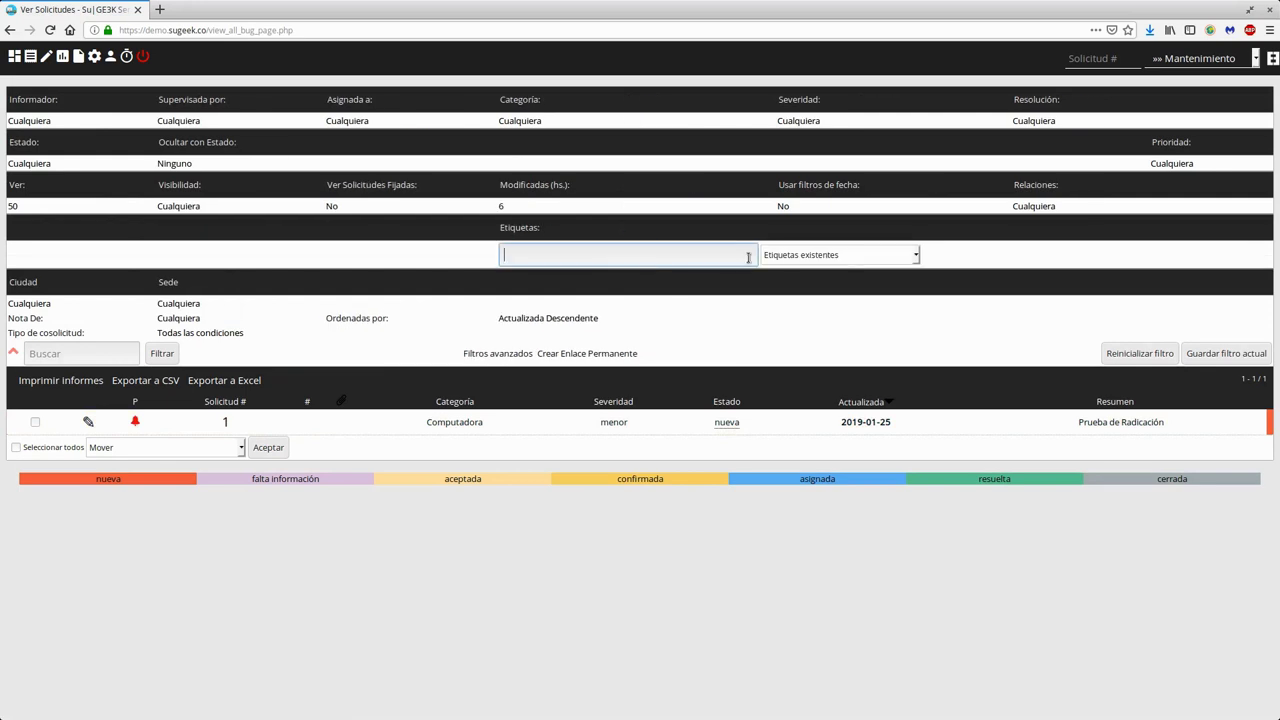
click(790, 256)
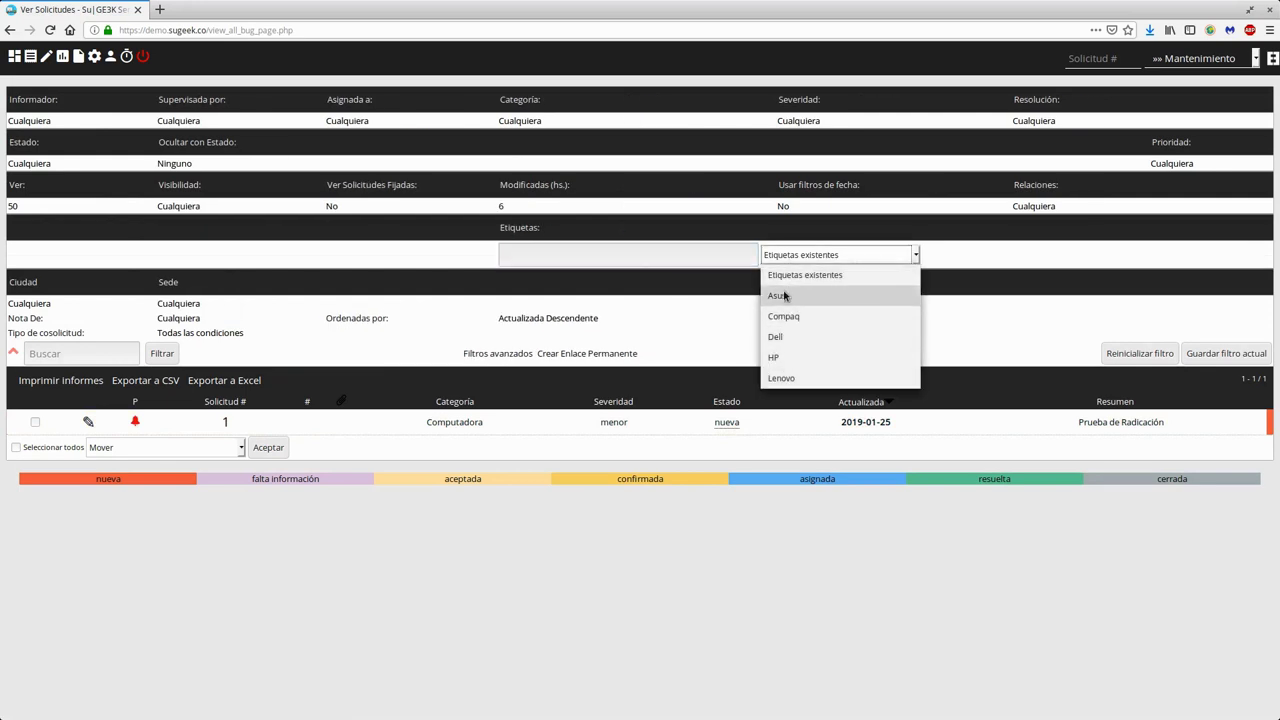
click(1087, 319)
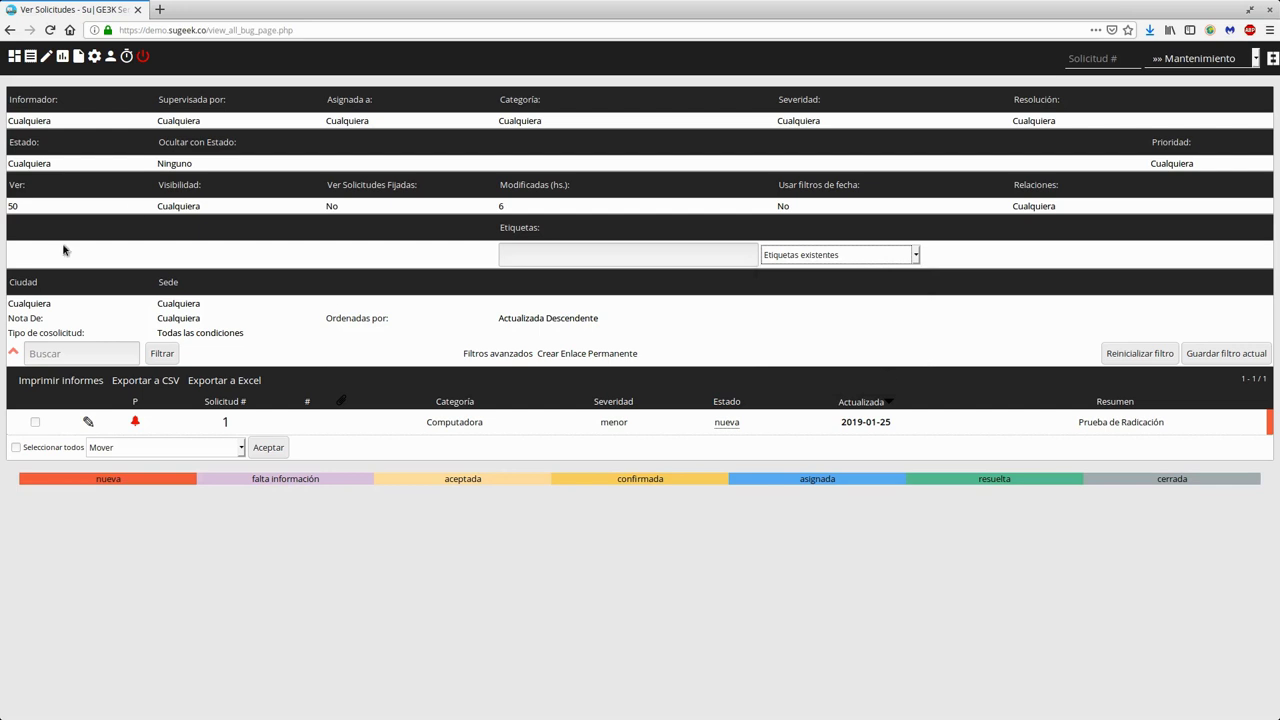
click(15, 351)
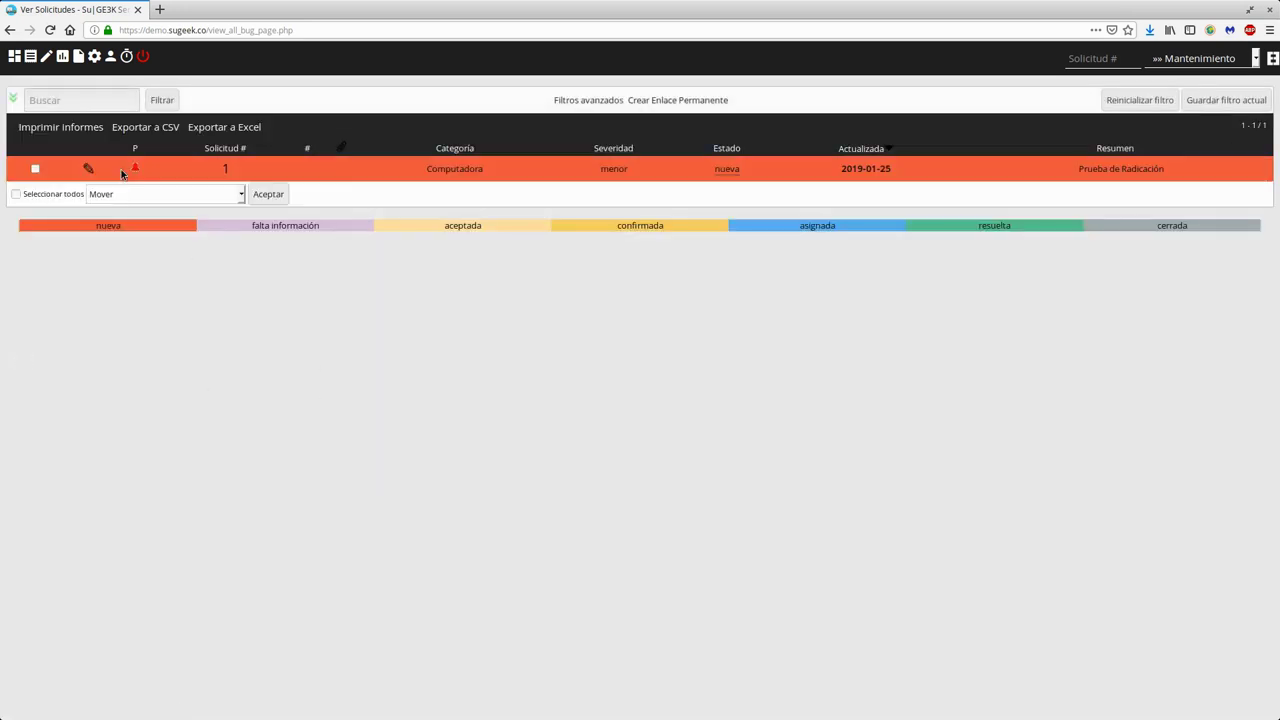
Step: Return to the administration area from the request list
click(94, 56)
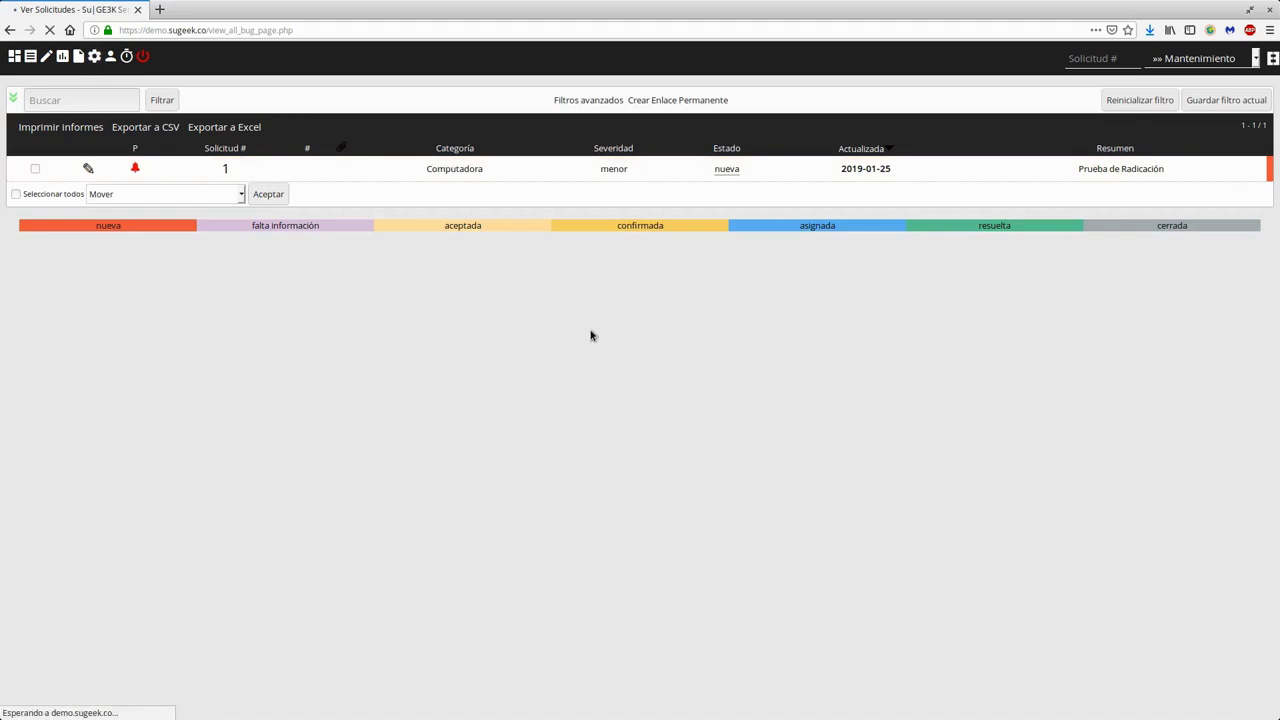